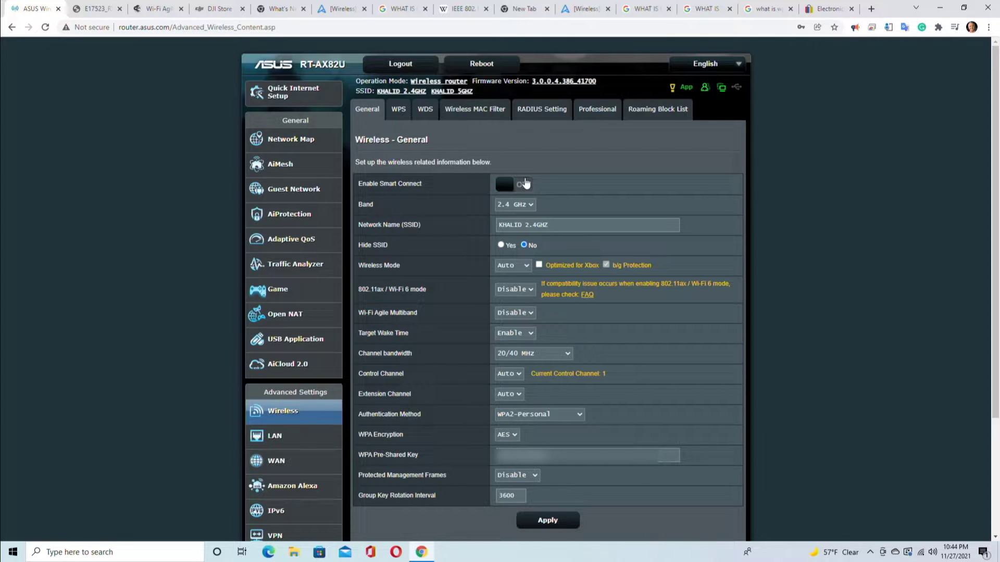
# Flip the Band setting between 2.4 GHz and 5 GHz, ending back on 2.4 GHz
pyautogui.click(513, 205)
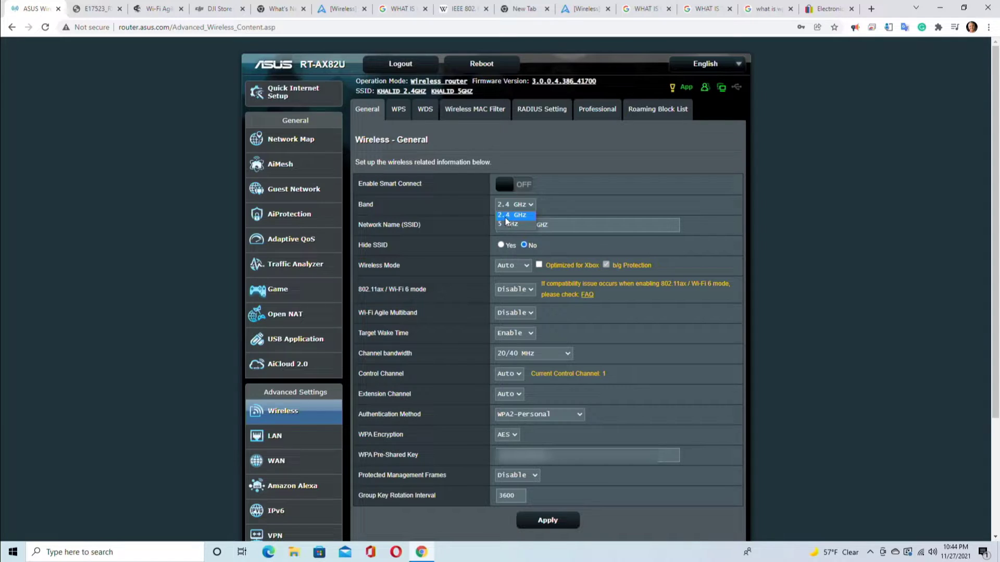
pyautogui.click(506, 215)
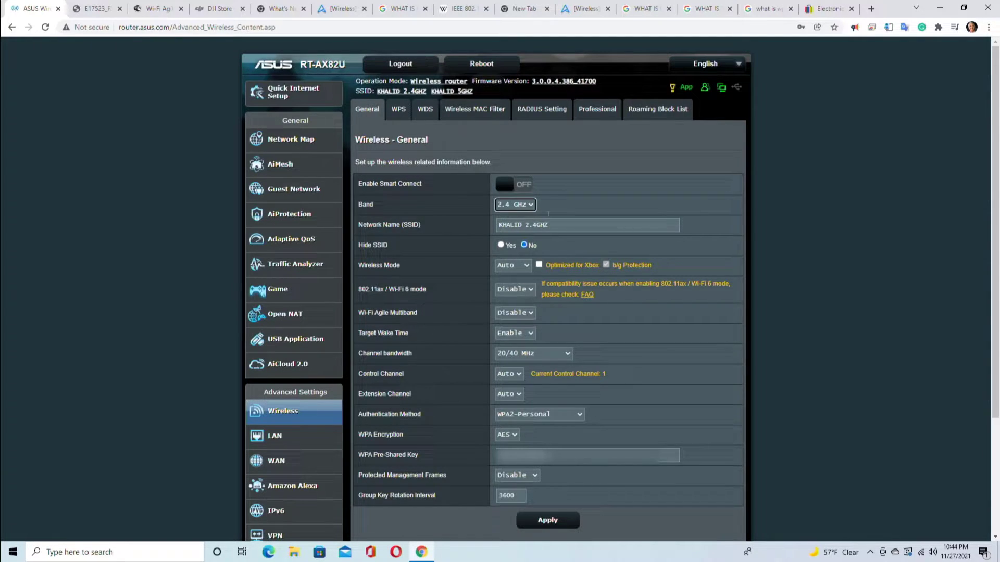
pyautogui.click(511, 208)
pyautogui.click(510, 223)
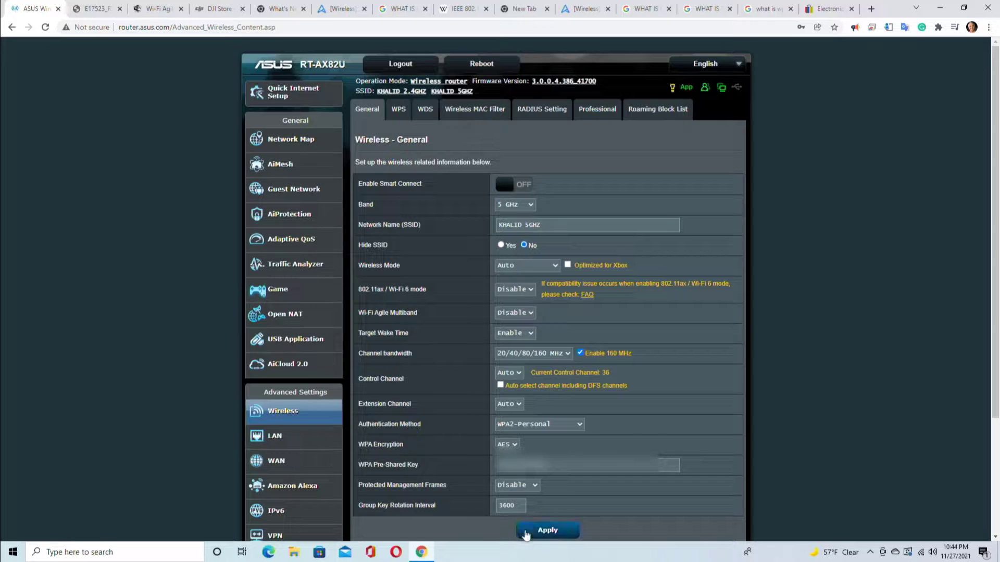
pyautogui.click(503, 205)
pyautogui.click(503, 215)
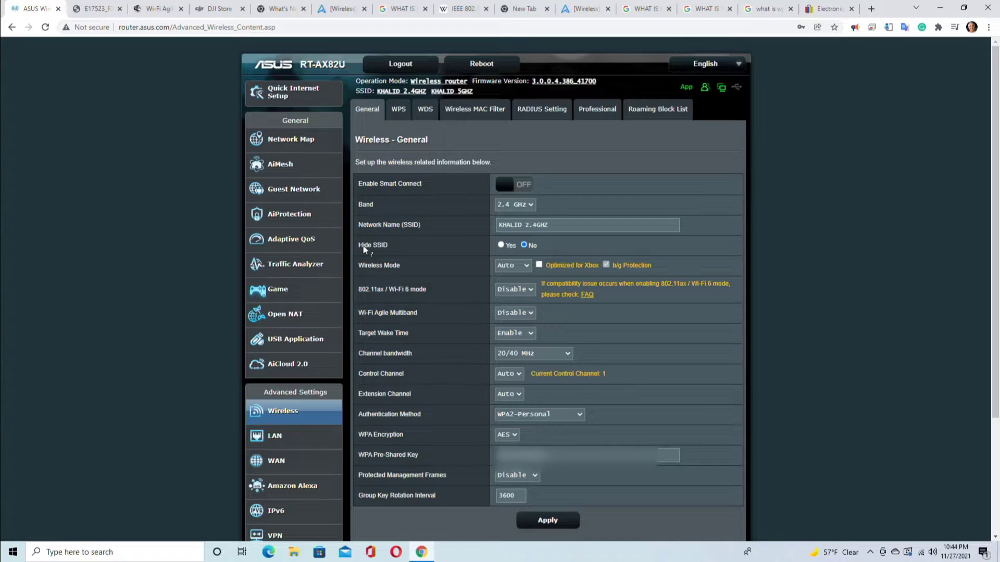
# Highlight the 2.4 GHz network name to inspect it, leaving it unchanged
pyautogui.tripleClick(563, 225)
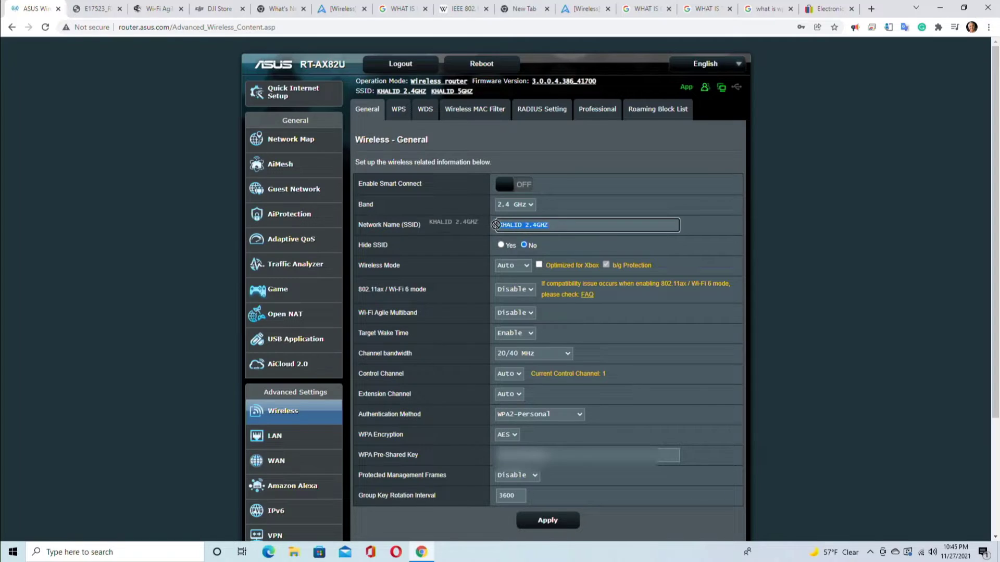
pyautogui.click(565, 228)
pyautogui.moveTo(549, 229); pyautogui.dragTo(483, 229)
pyautogui.press('End')
pyautogui.click(400, 246)
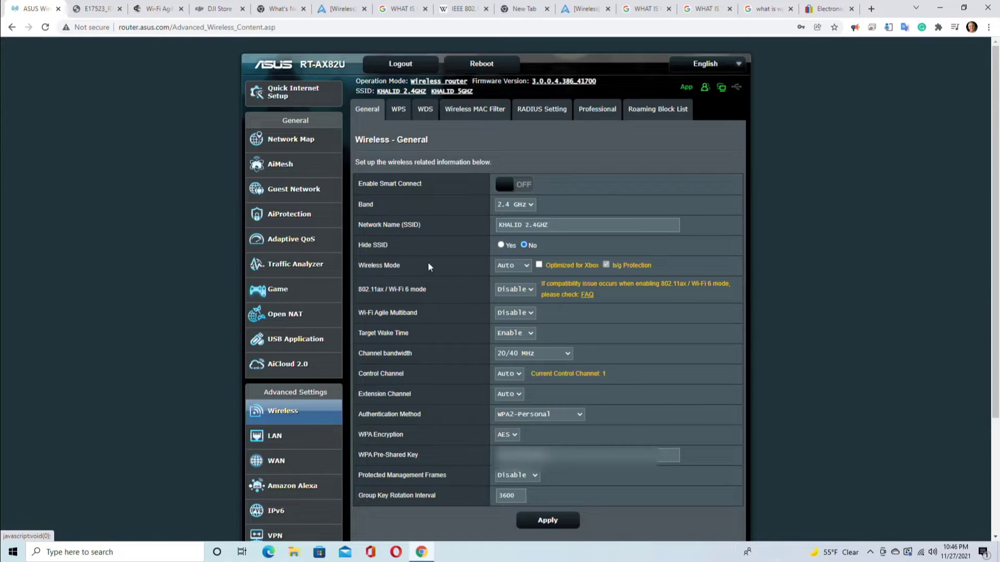
# Review the Wireless Mode and 802.11ax / Wi-Fi 6 mode options, leaving Wi-Fi 6 disabled
pyautogui.click(524, 266)
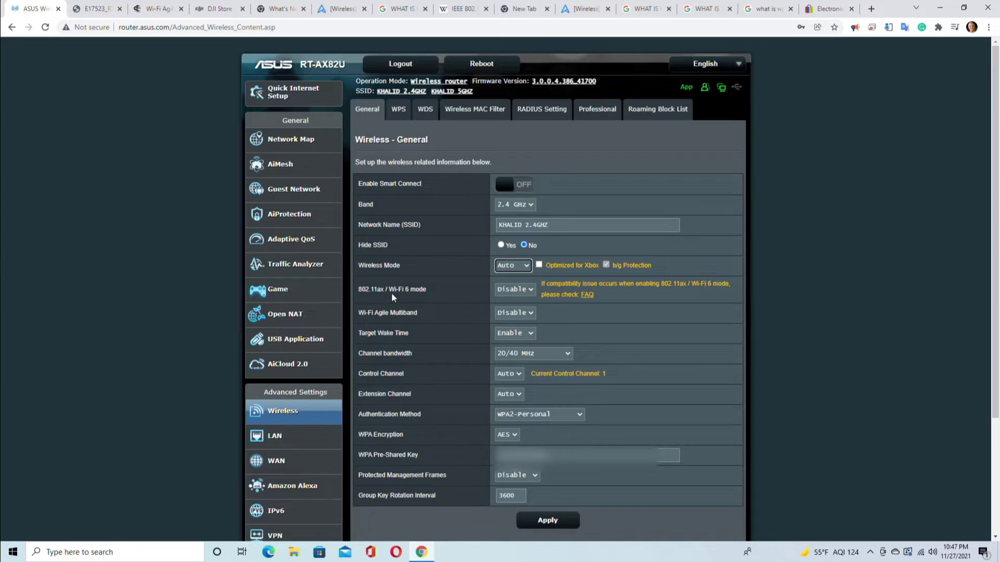
pyautogui.click(529, 294)
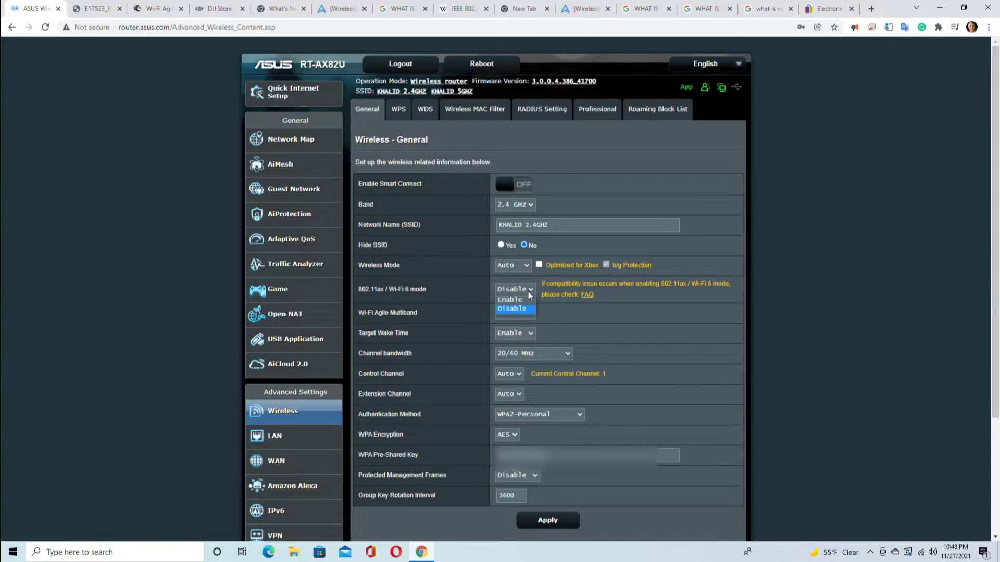
pyautogui.click(472, 295)
pyautogui.moveTo(439, 289); pyautogui.dragTo(362, 290)
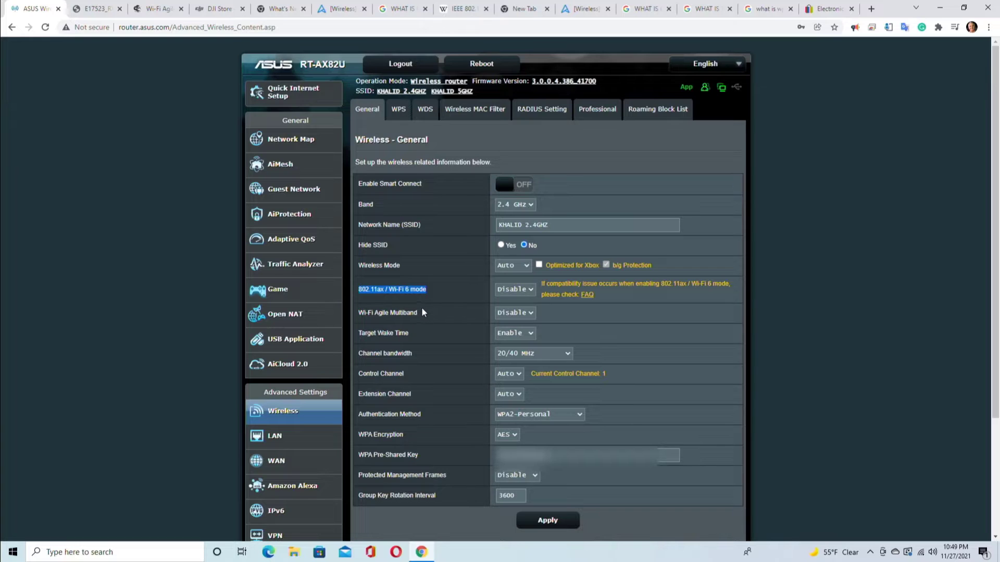
pyautogui.moveTo(421, 307)
pyautogui.mouseDown()
pyautogui.moveTo(352, 309)
pyautogui.moveTo(360, 183)
pyautogui.moveTo(423, 313)
pyautogui.mouseUp()
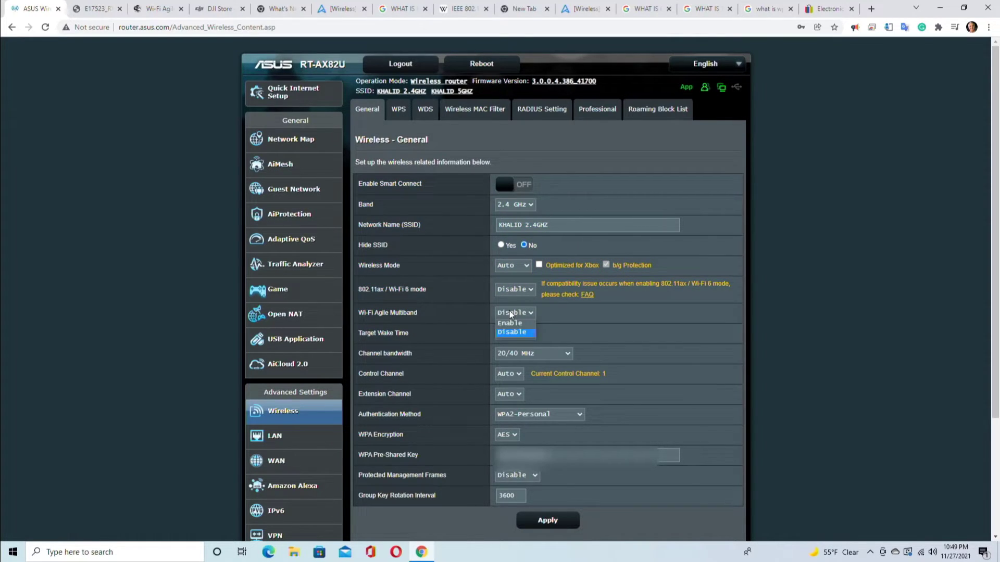
pyautogui.click(449, 317)
# Check Wi-Fi Agile Multiband (left disabled) and Target Wake Time (kept on Enable)
pyautogui.click(527, 313)
pyautogui.click(445, 312)
pyautogui.moveTo(420, 312); pyautogui.dragTo(360, 312)
pyautogui.click(450, 319)
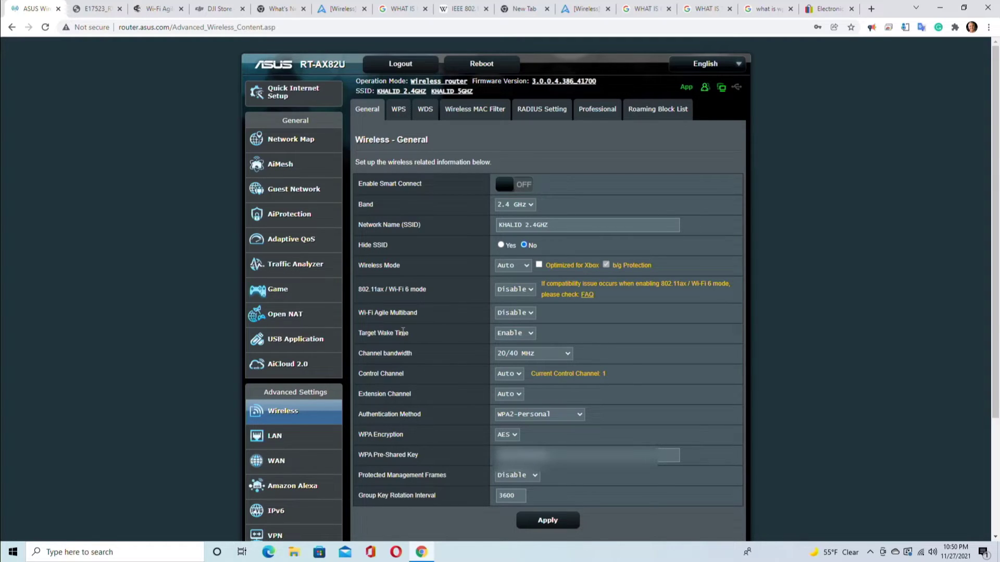
pyautogui.click(527, 333)
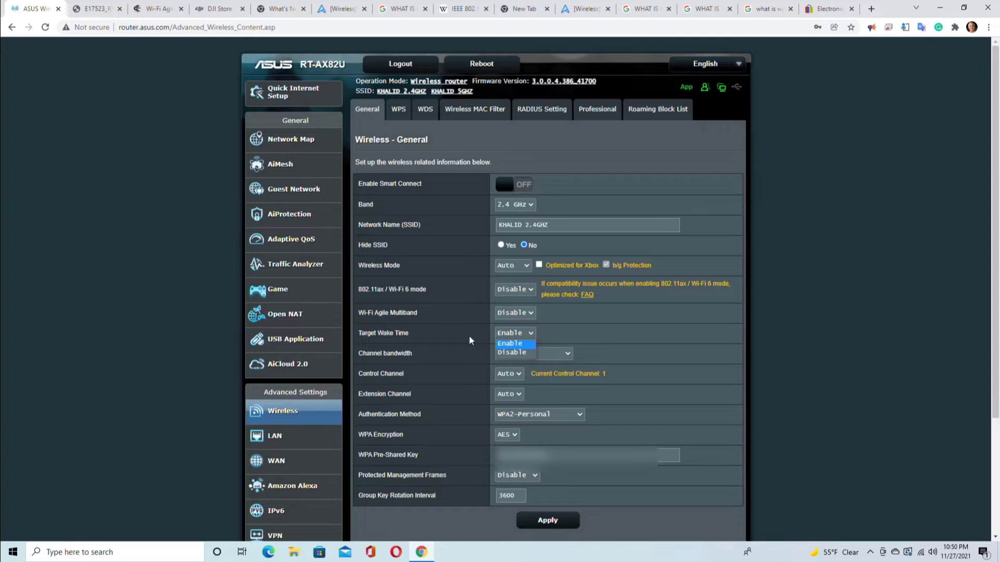
pyautogui.click(451, 336)
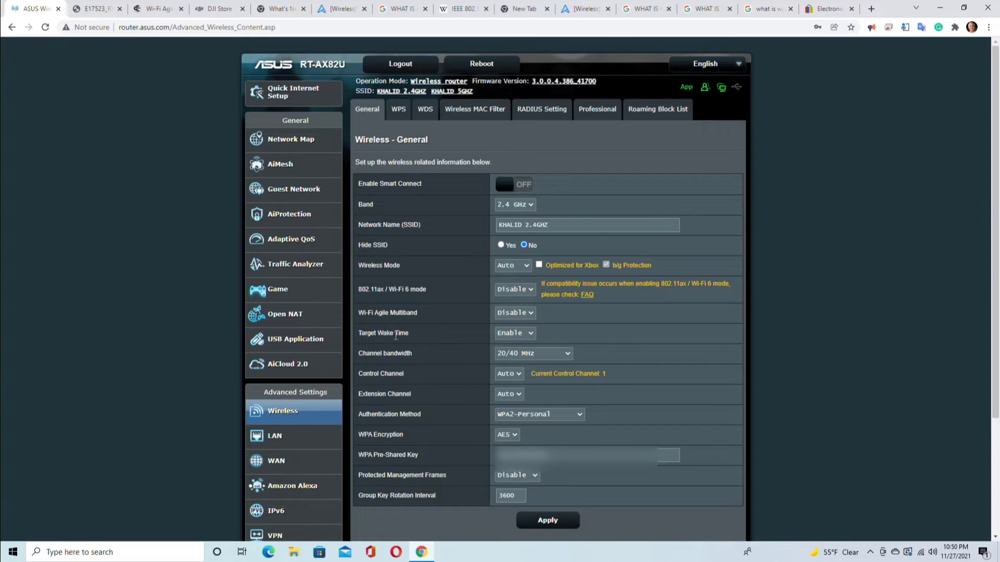
# Review channel bandwidth and control channel options, keeping 20/40 MHz and Auto
pyautogui.click(524, 359)
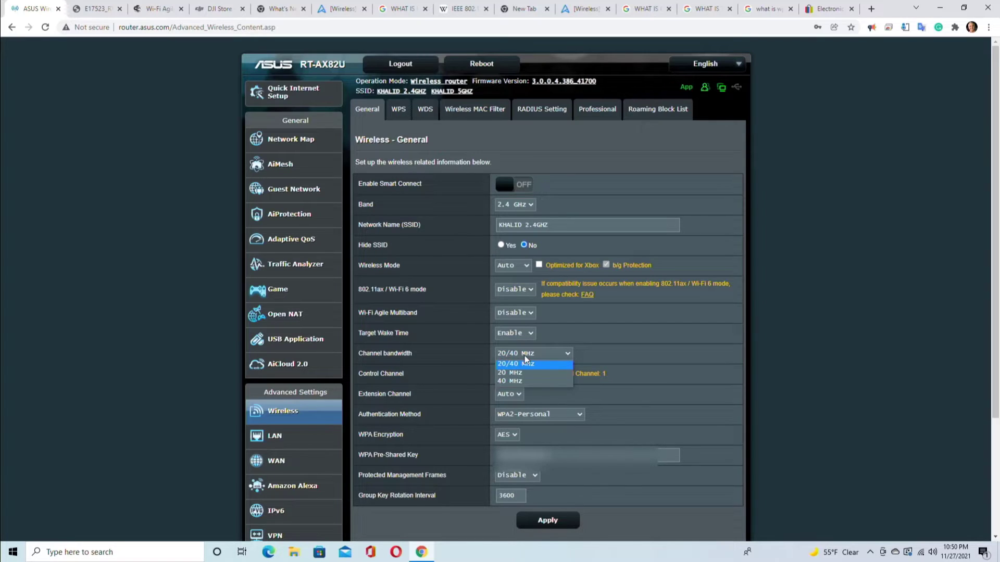
pyautogui.click(462, 350)
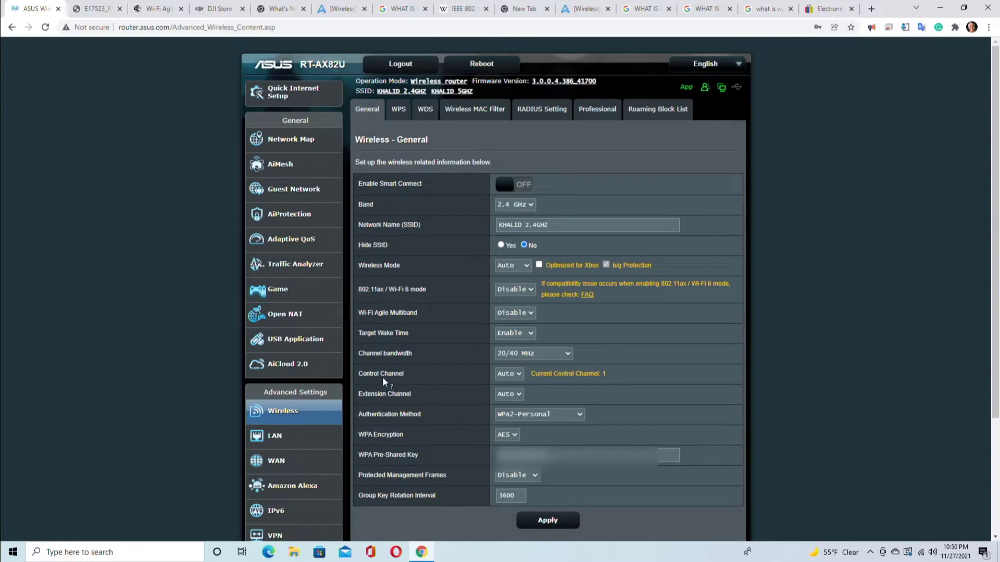
pyautogui.click(518, 374)
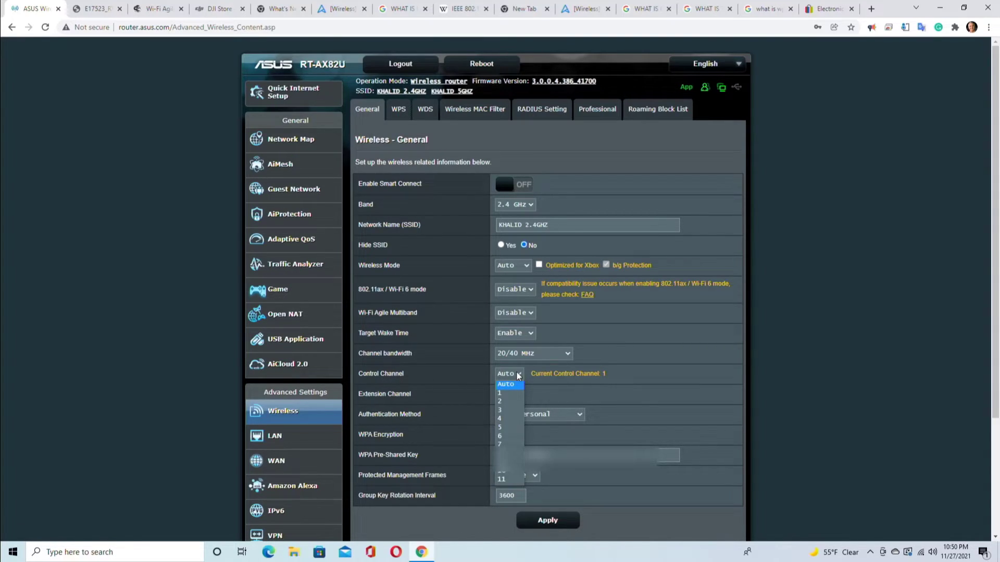
pyautogui.click(455, 373)
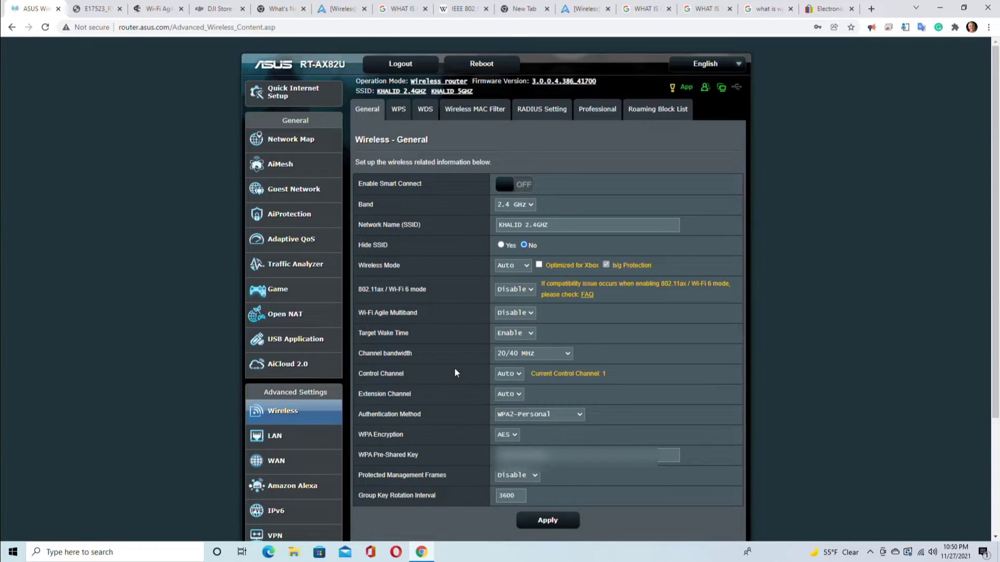
pyautogui.click(514, 373)
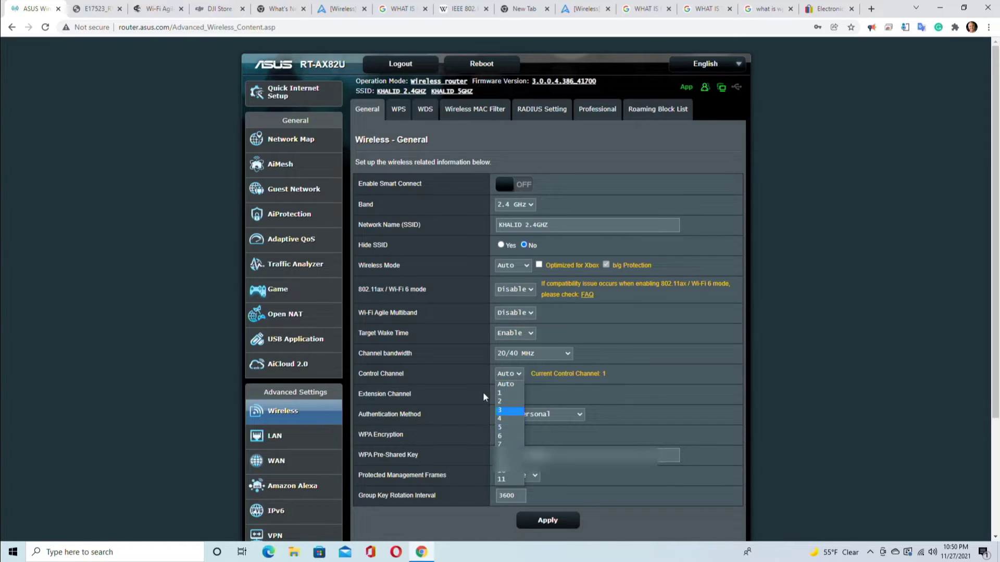
pyautogui.click(458, 368)
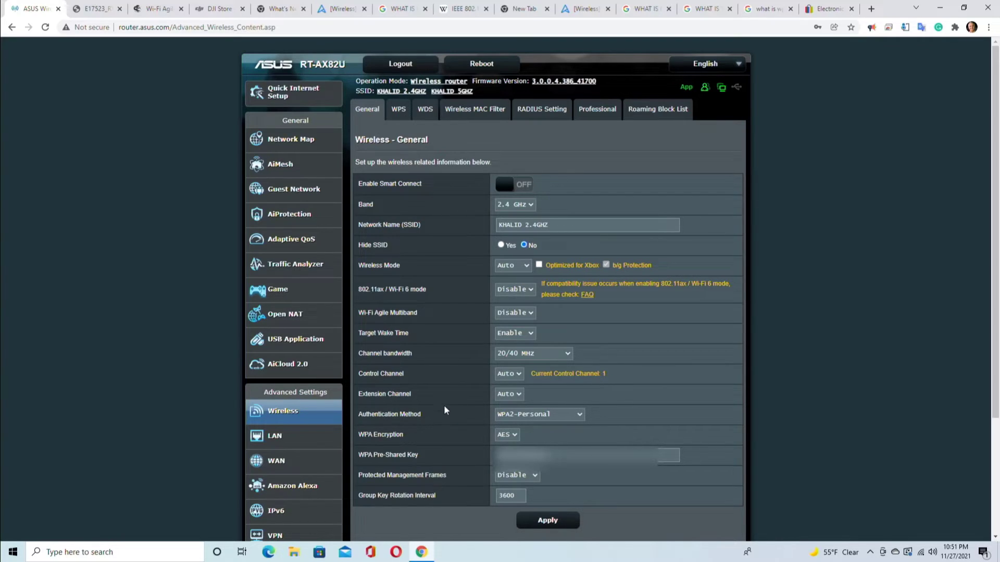
# Review the extension and control channel choices, keeping both on Auto
pyautogui.click(512, 397)
pyautogui.click(511, 395)
pyautogui.click(511, 395)
pyautogui.click(512, 397)
pyautogui.click(511, 397)
pyautogui.click(510, 397)
pyautogui.click(511, 374)
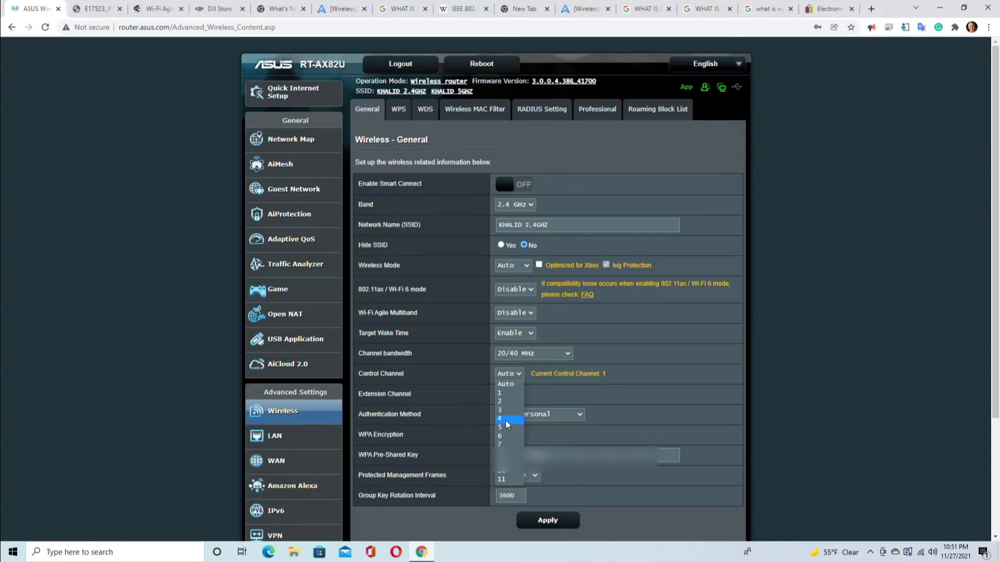
pyautogui.click(505, 385)
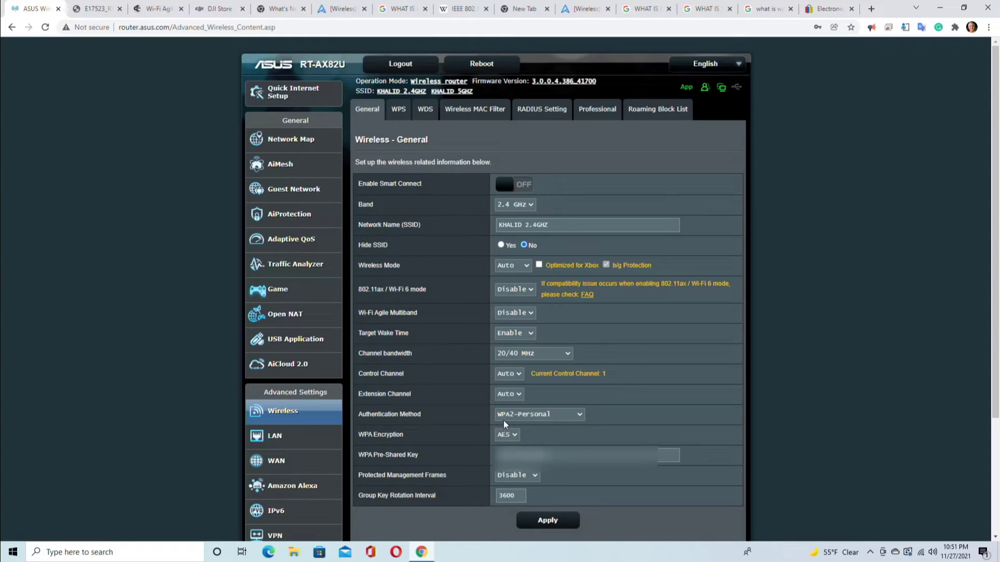
# Review the authentication methods, keeping WPA2-Personal
pyautogui.click(532, 417)
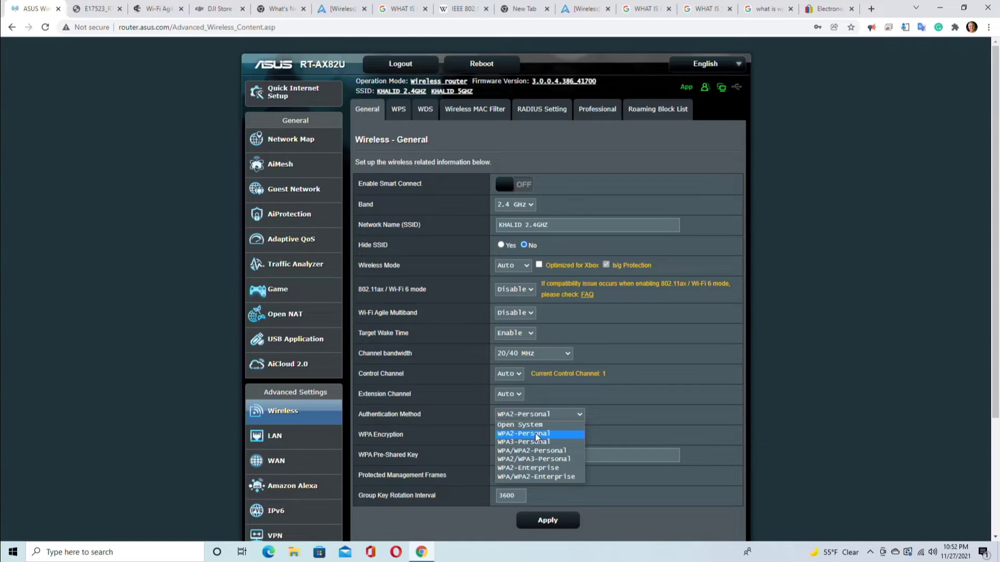
pyautogui.click(525, 433)
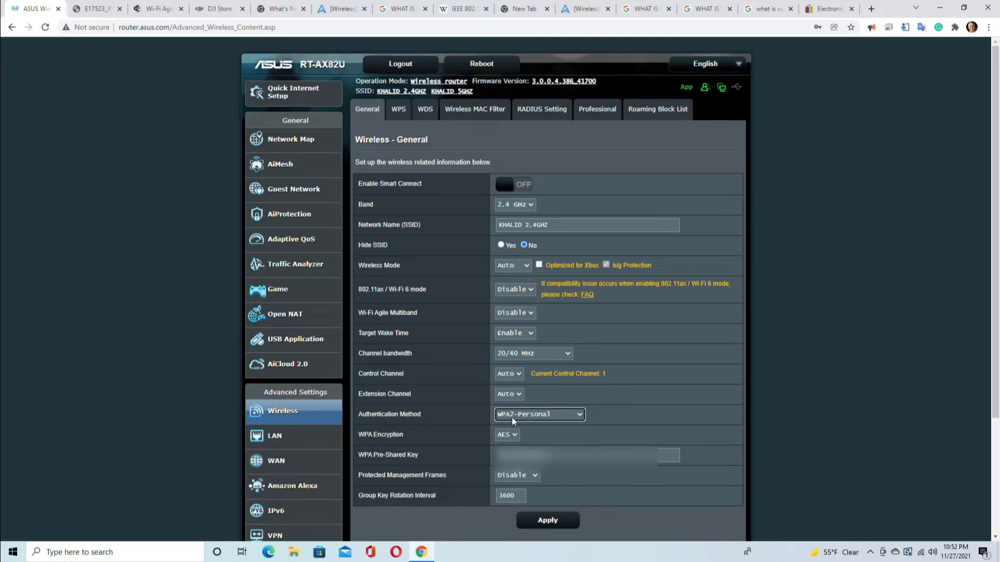
pyautogui.click(512, 418)
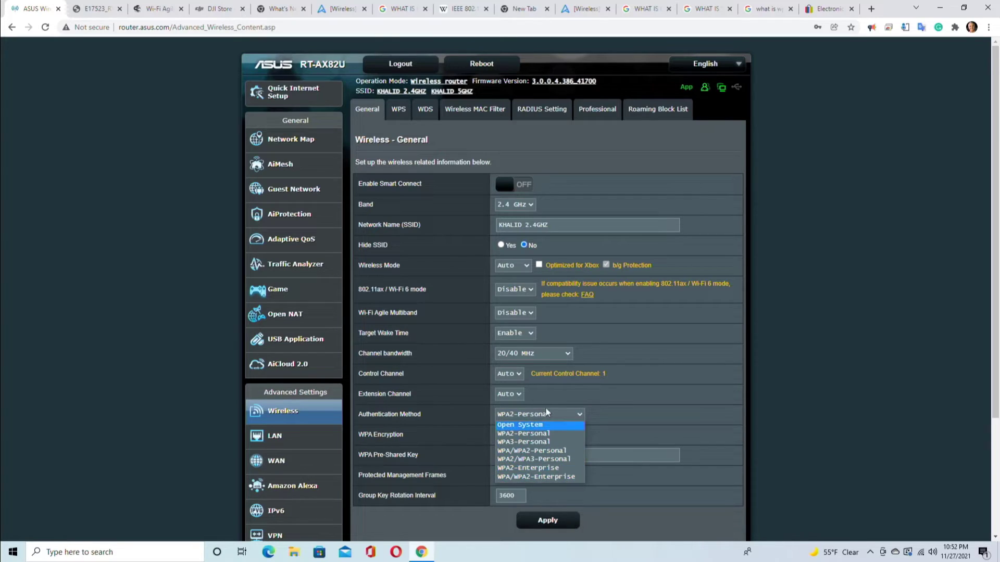
pyautogui.click(448, 407)
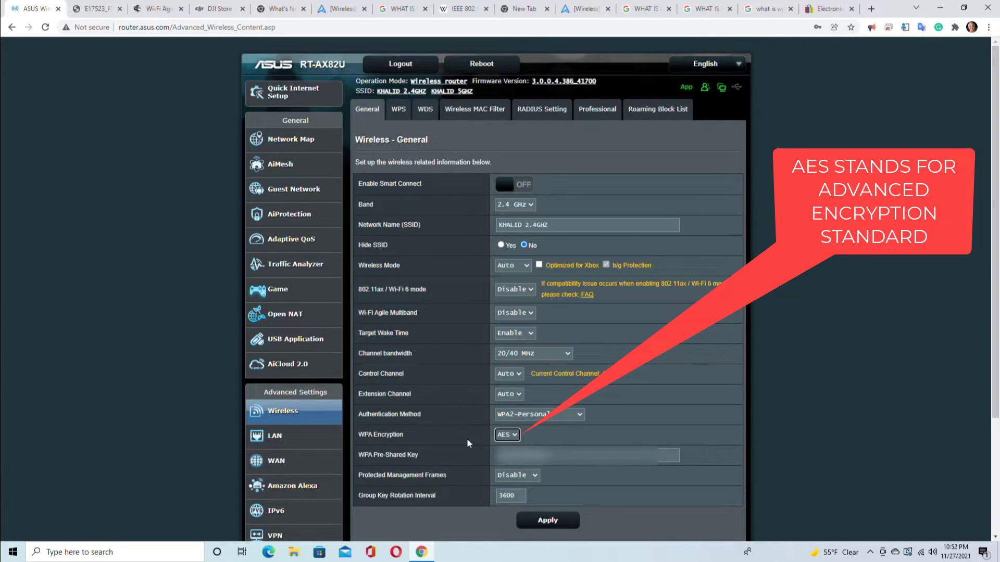
# Check WPA encryption, Protected Management Frames (Disable) and the 3600 Group Key Rotation Interval help
pyautogui.click(514, 436)
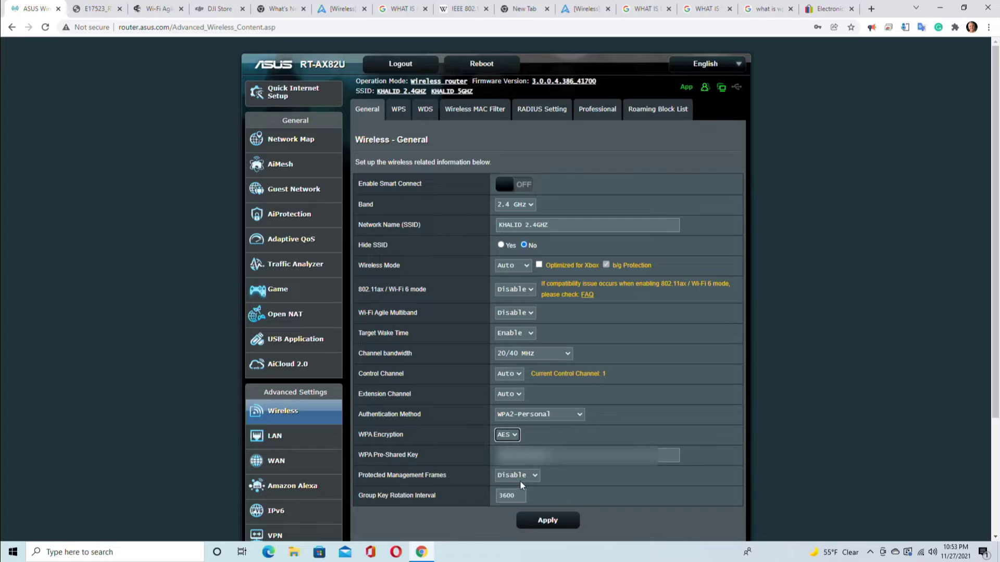
pyautogui.click(532, 474)
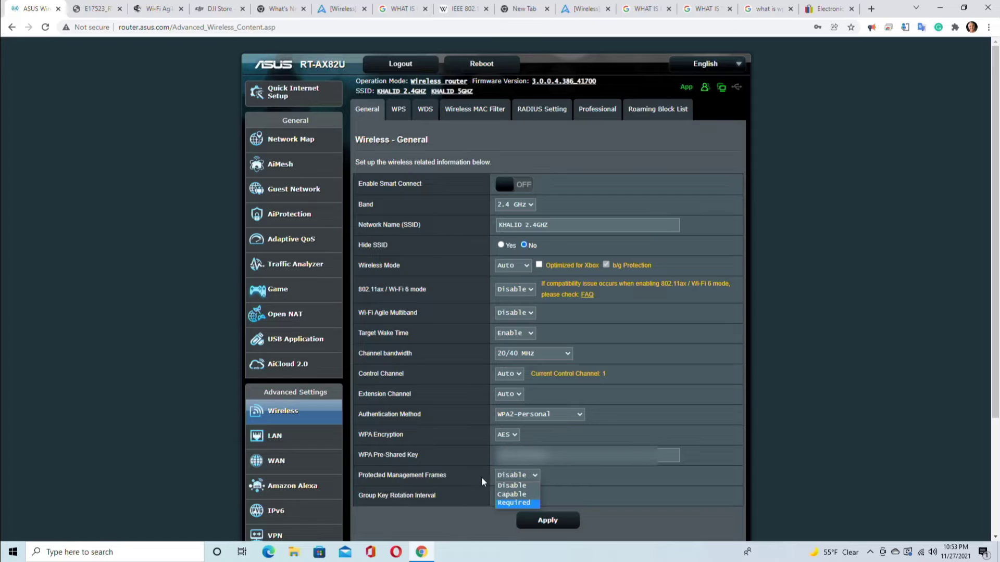
pyautogui.click(464, 477)
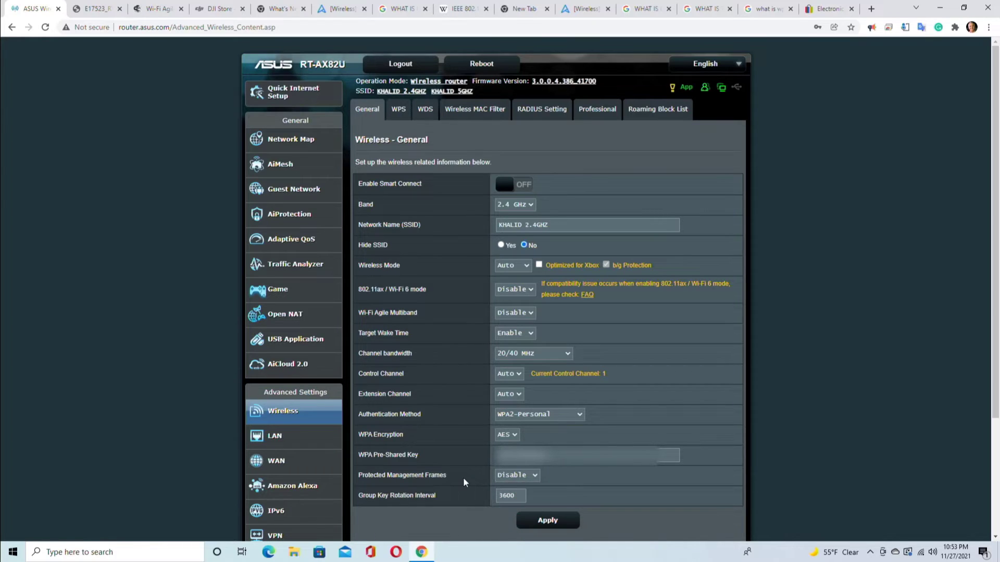
pyautogui.click(510, 475)
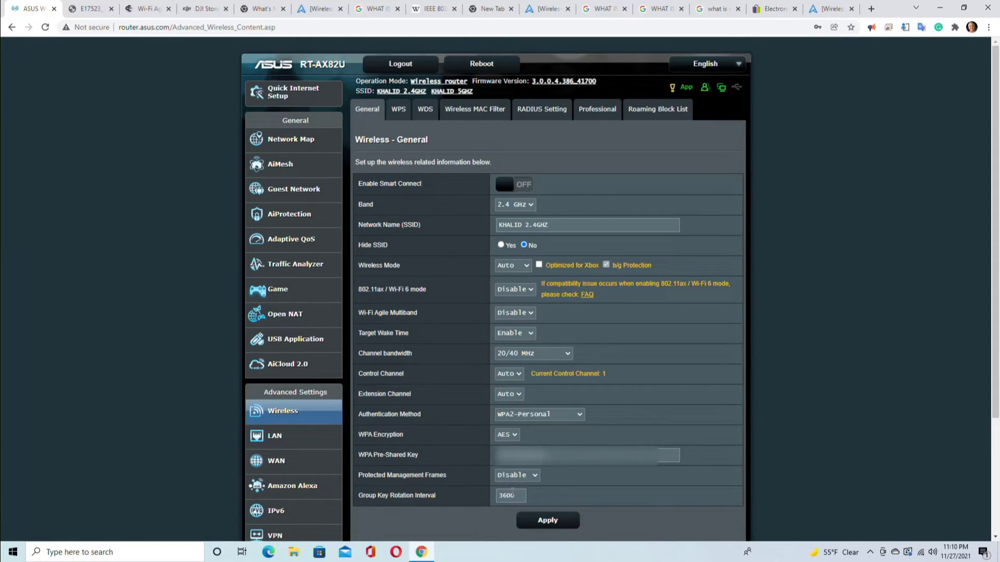
pyautogui.doubleClick(513, 496)
pyautogui.click(407, 499)
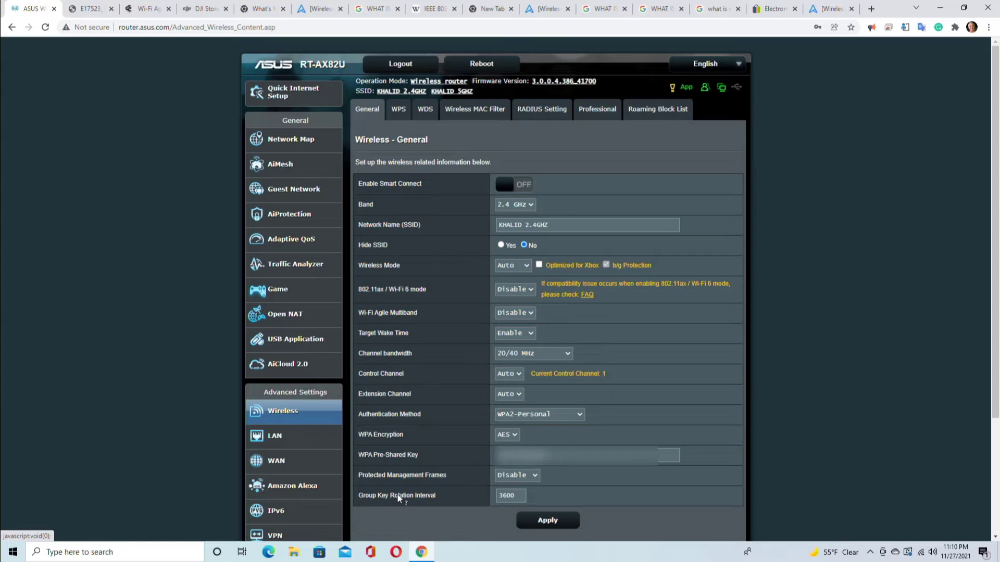
pyautogui.click(398, 497)
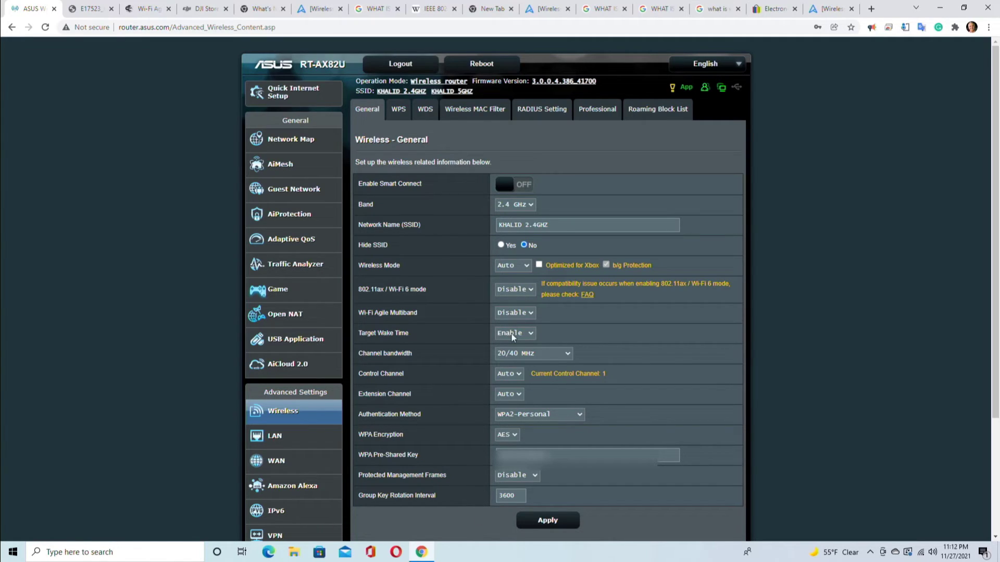
# Switch to 5 GHz and review its Wireless Mode (Auto) and Wi-Fi 6 mode (disabled) options
pyautogui.click(520, 204)
pyautogui.click(510, 224)
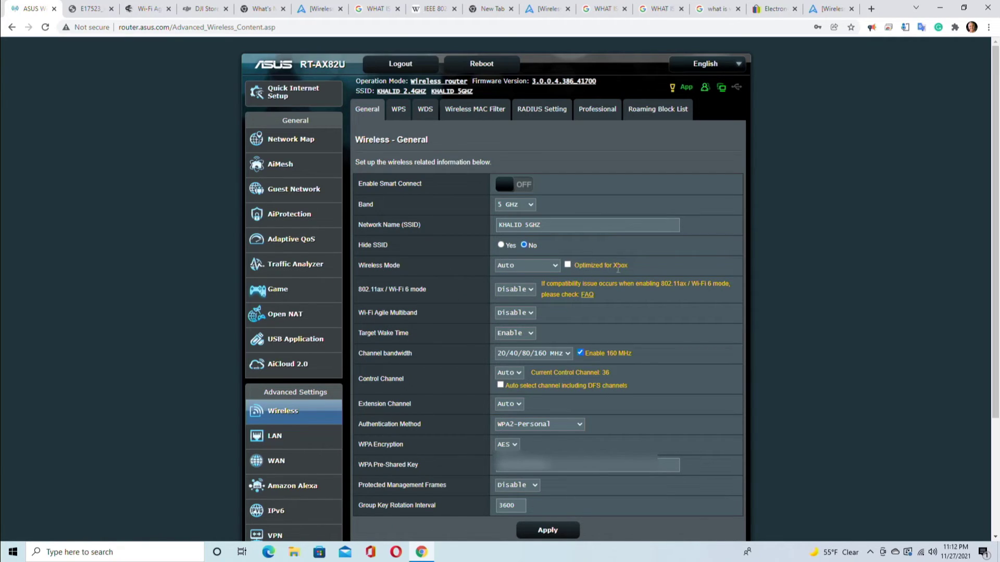
pyautogui.click(548, 268)
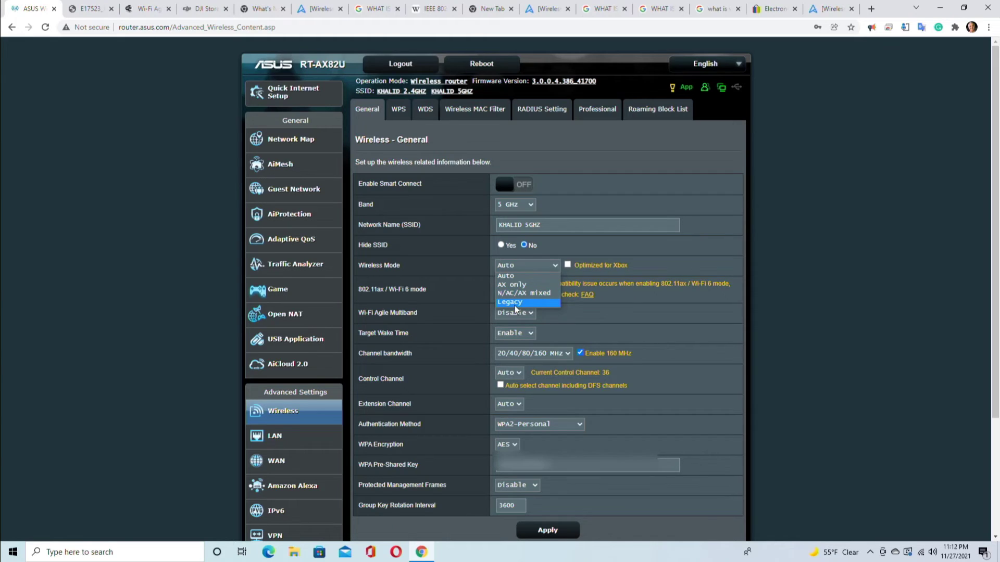
pyautogui.click(477, 260)
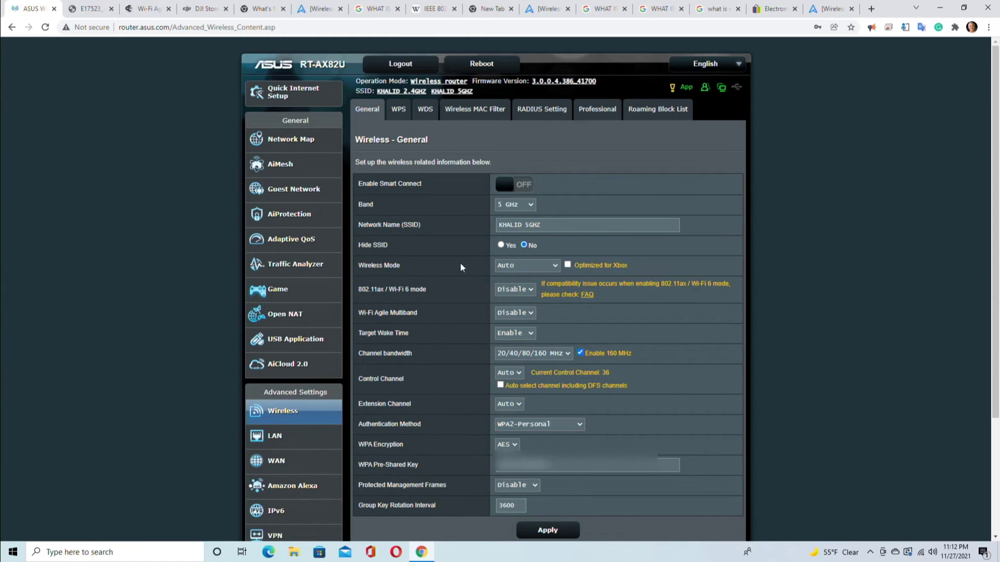
pyautogui.click(503, 291)
pyautogui.click(504, 294)
pyautogui.click(514, 337)
pyautogui.click(514, 338)
pyautogui.click(545, 354)
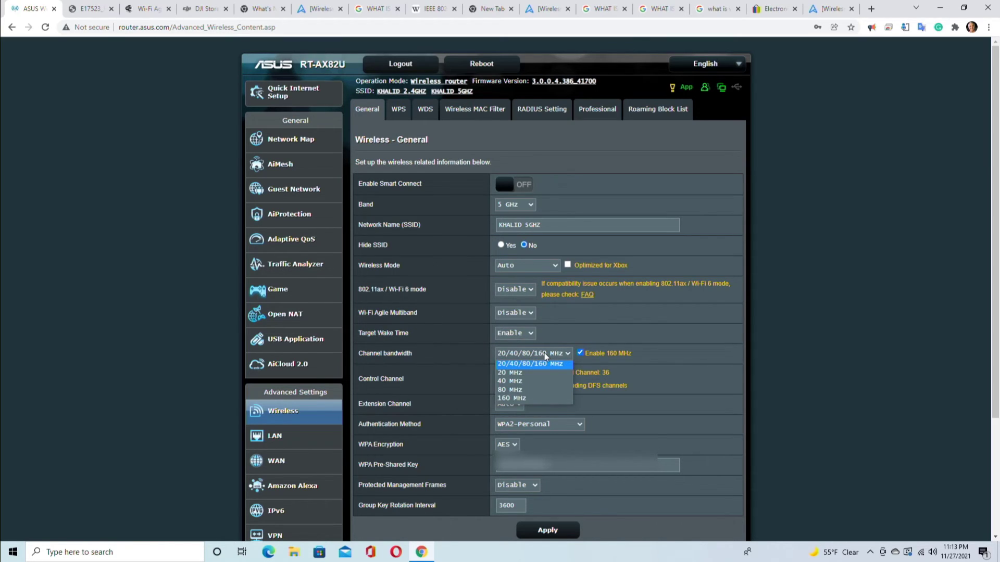
pyautogui.click(545, 356)
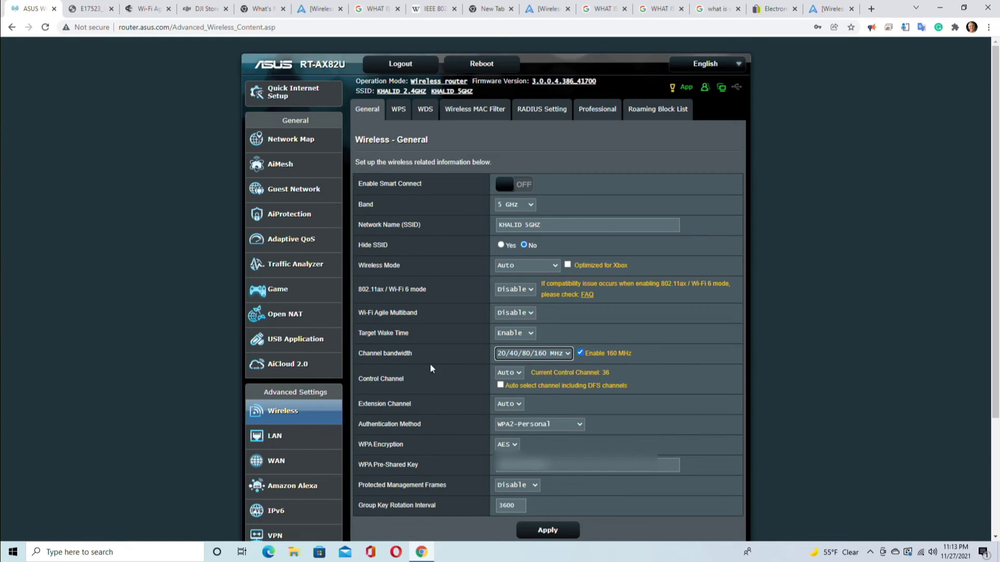
pyautogui.click(498, 357)
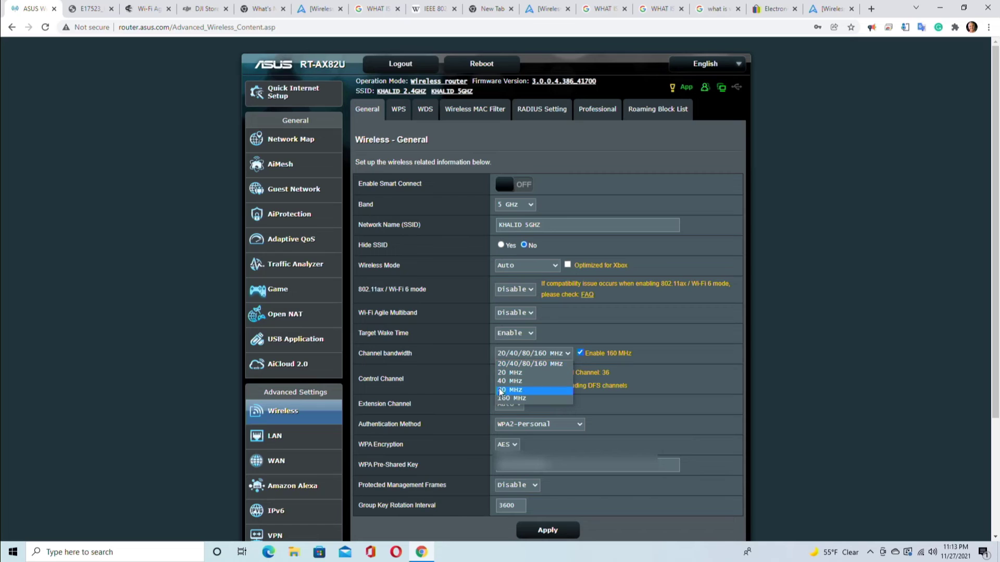
pyautogui.press('Down')
pyautogui.press('Down')
pyautogui.press('Down')
pyautogui.click(459, 356)
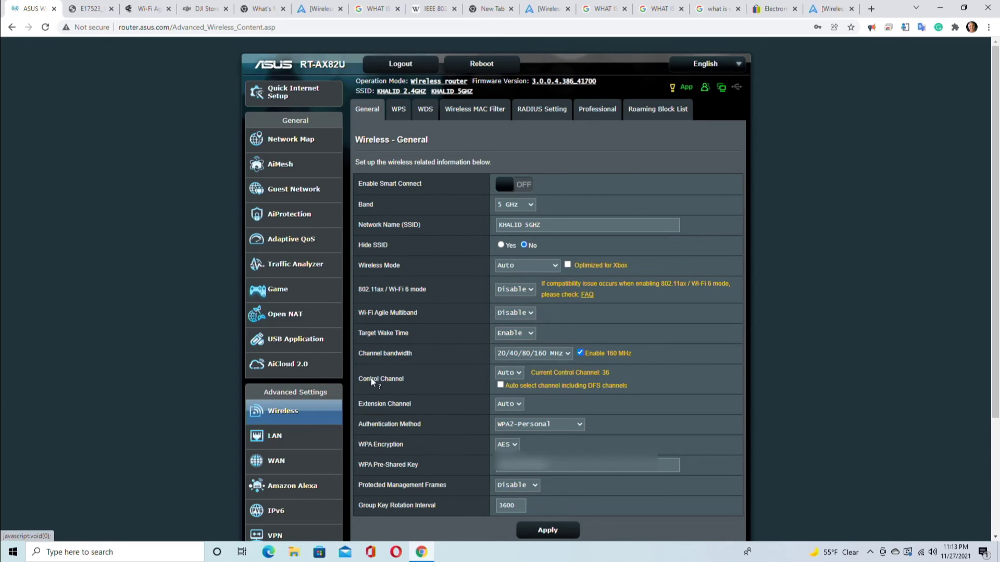
pyautogui.click(513, 373)
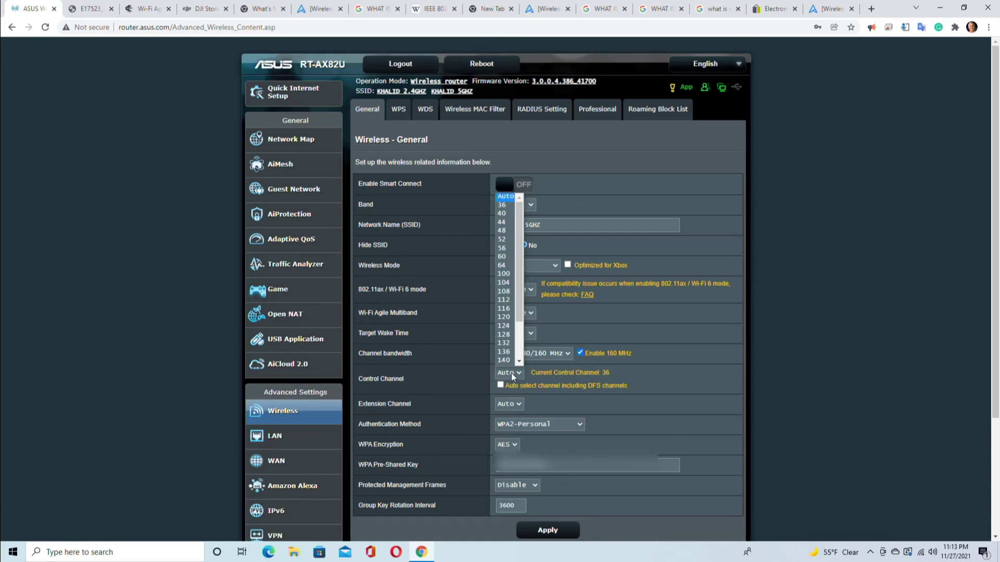
pyautogui.click(427, 359)
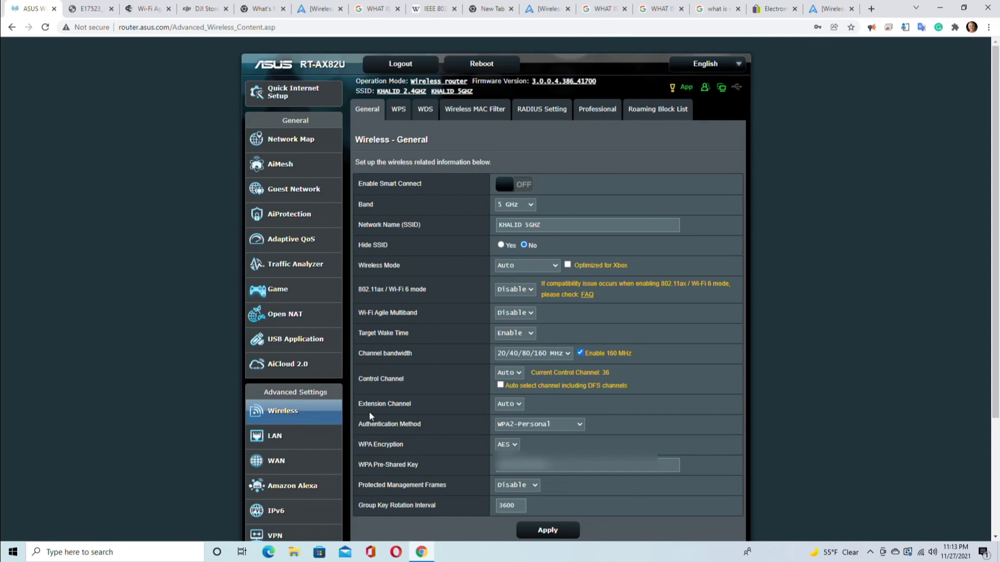
pyautogui.click(509, 406)
pyautogui.click(513, 430)
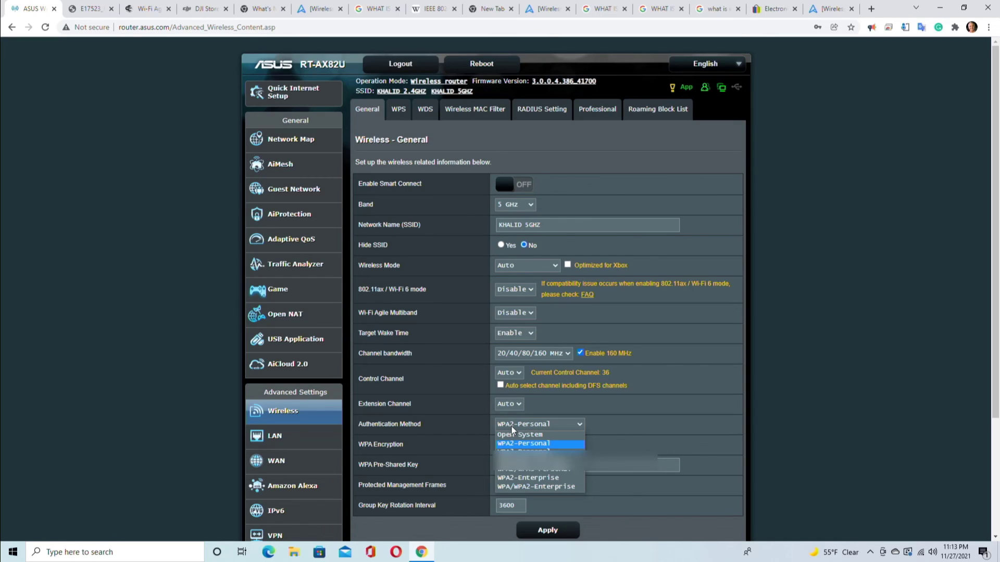
pyautogui.click(468, 420)
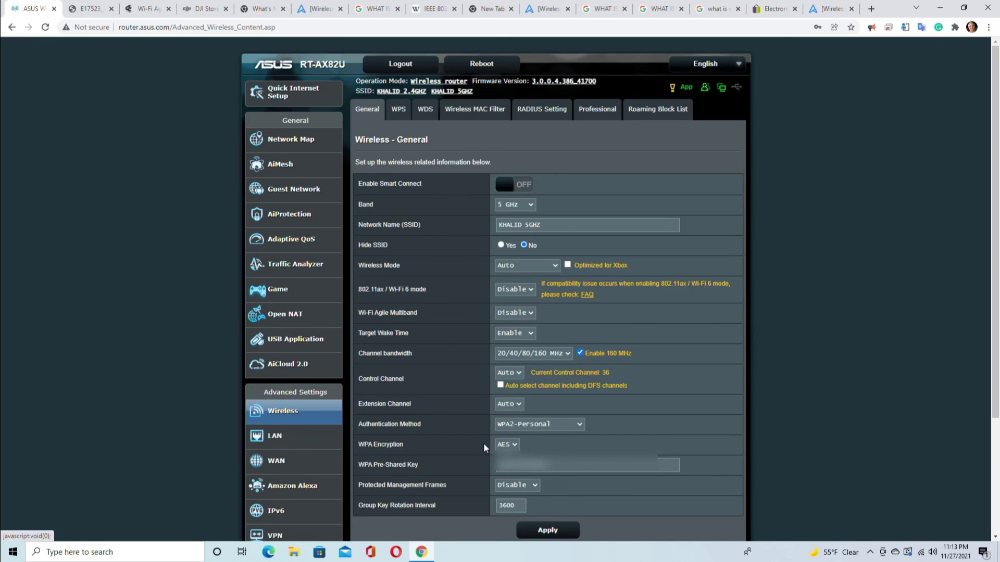
pyautogui.click(503, 445)
pyautogui.click(505, 457)
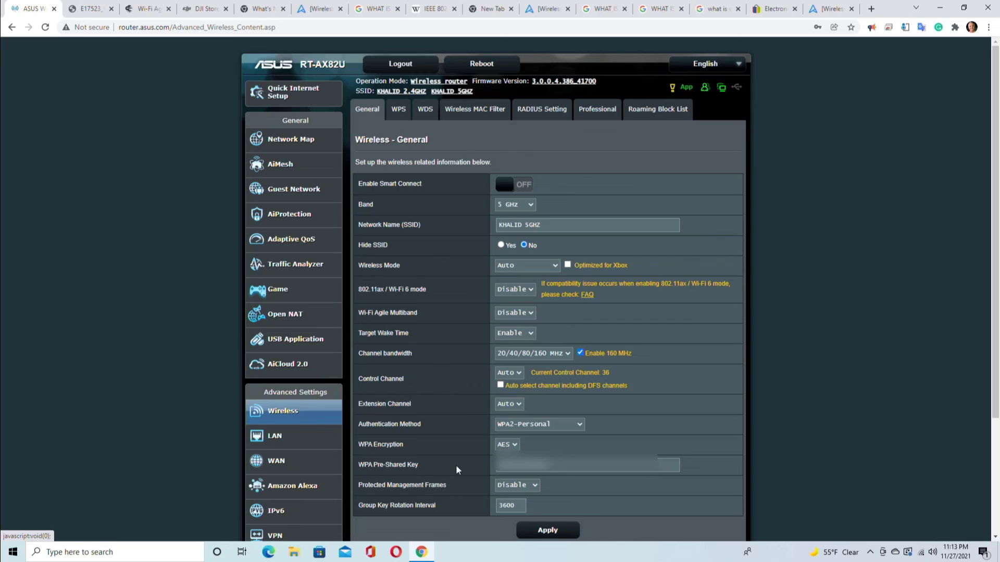